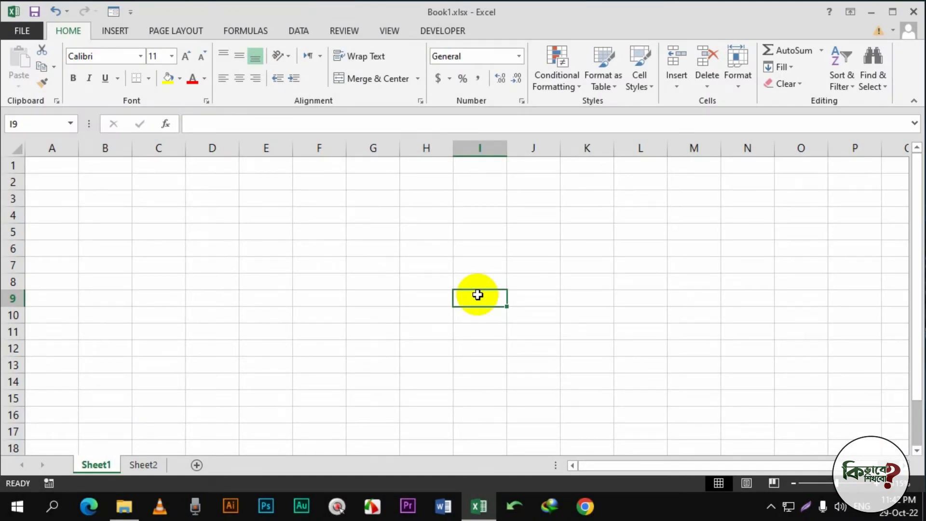
Widen column H and select the entire column.
click(440, 150)
drag(456, 148, 498, 153)
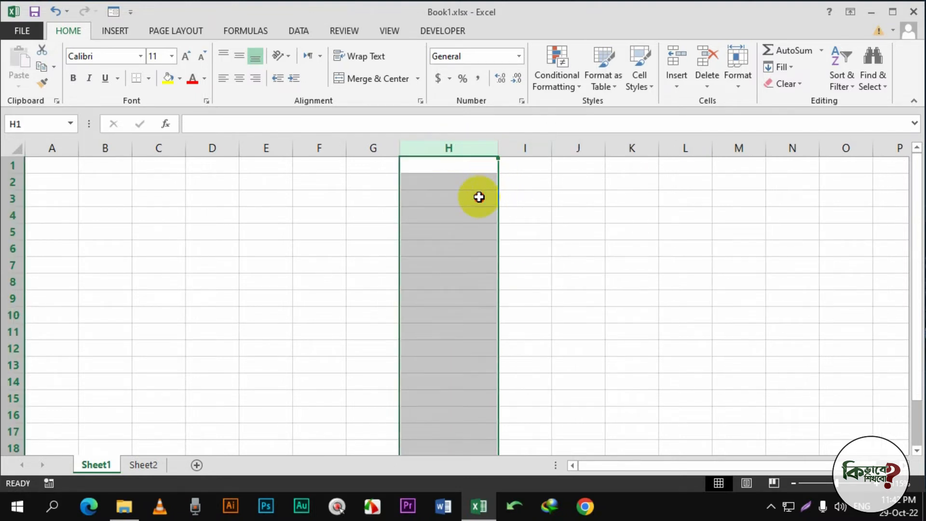
click(477, 198)
click(462, 144)
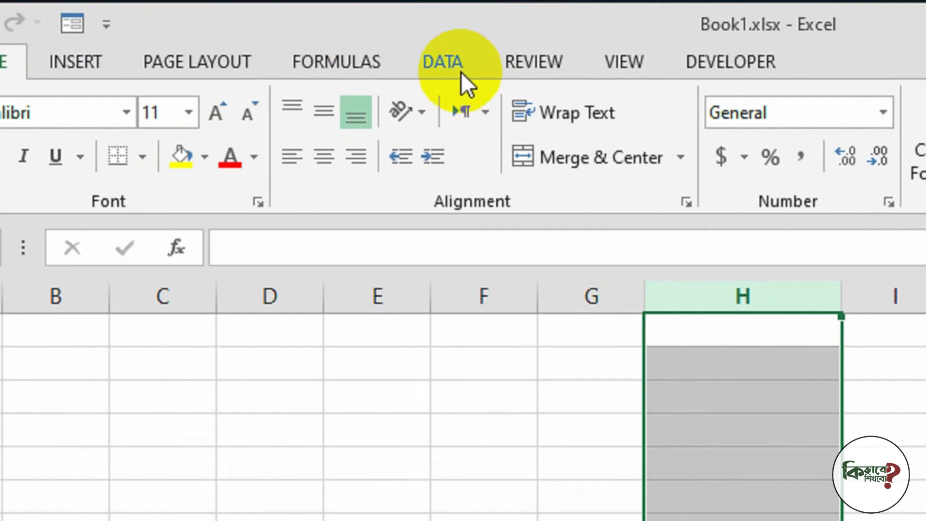
Open the Data Validation settings for column H and set the allowed criteria to Custom.
click(460, 70)
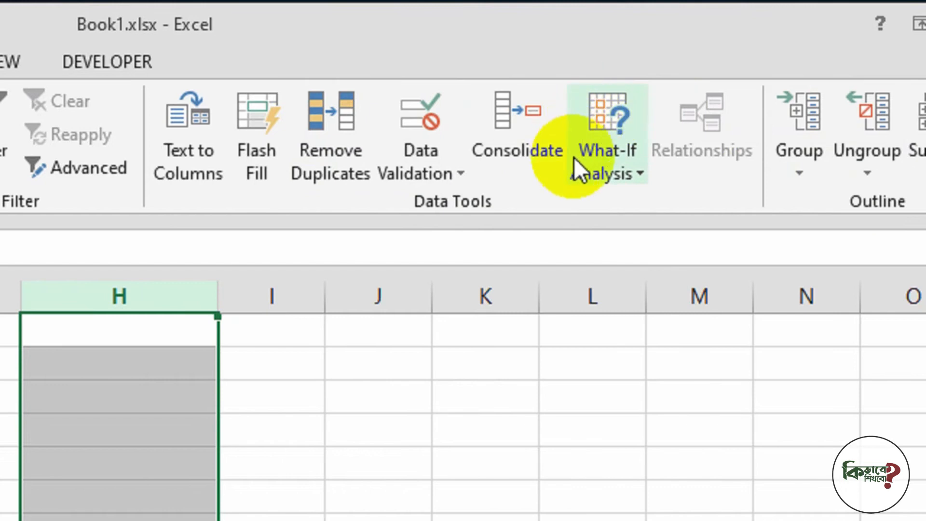
click(433, 138)
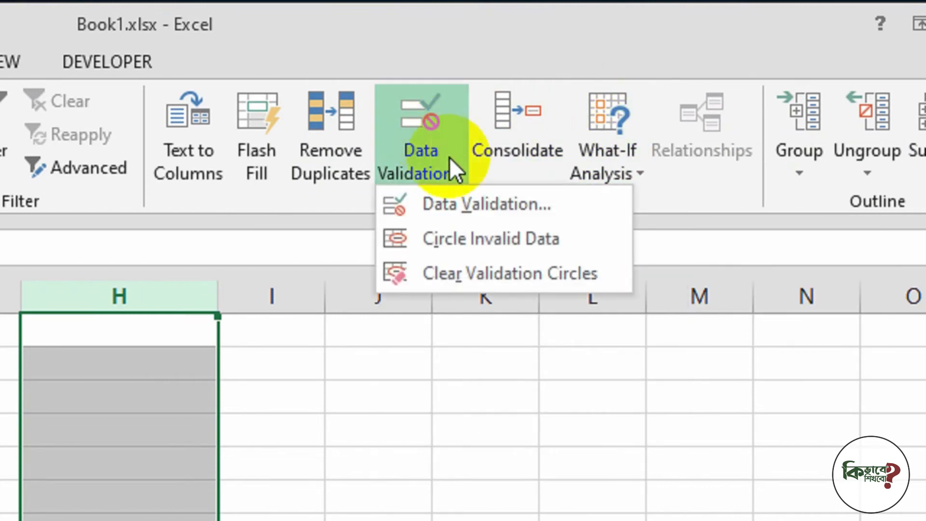
click(499, 207)
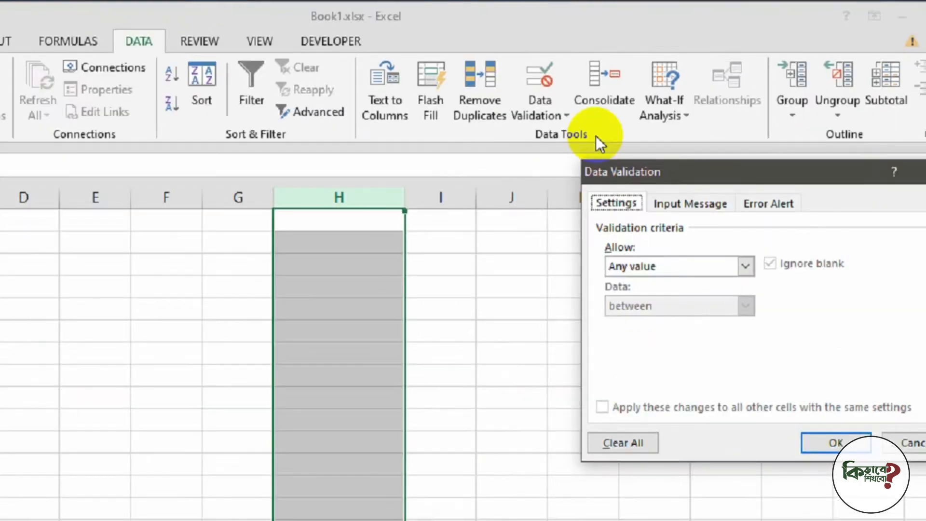
drag(729, 260, 366, 266)
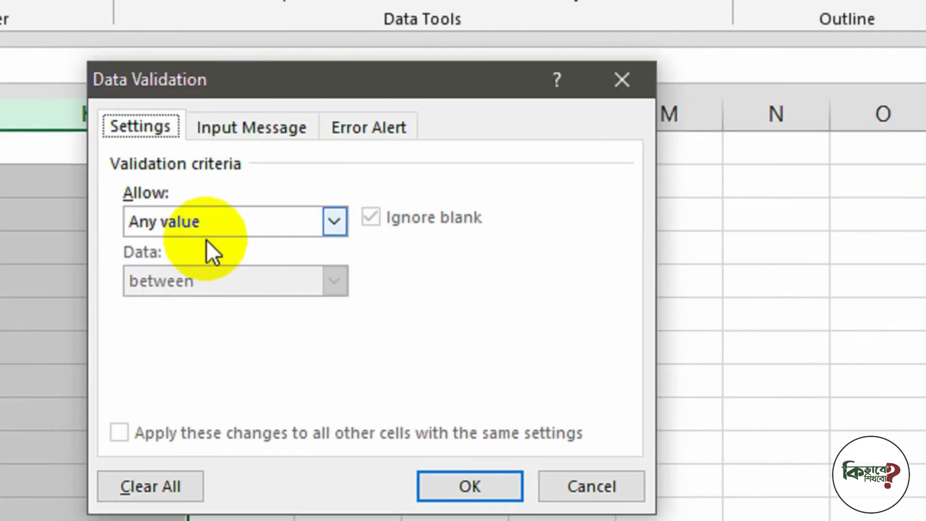
click(419, 221)
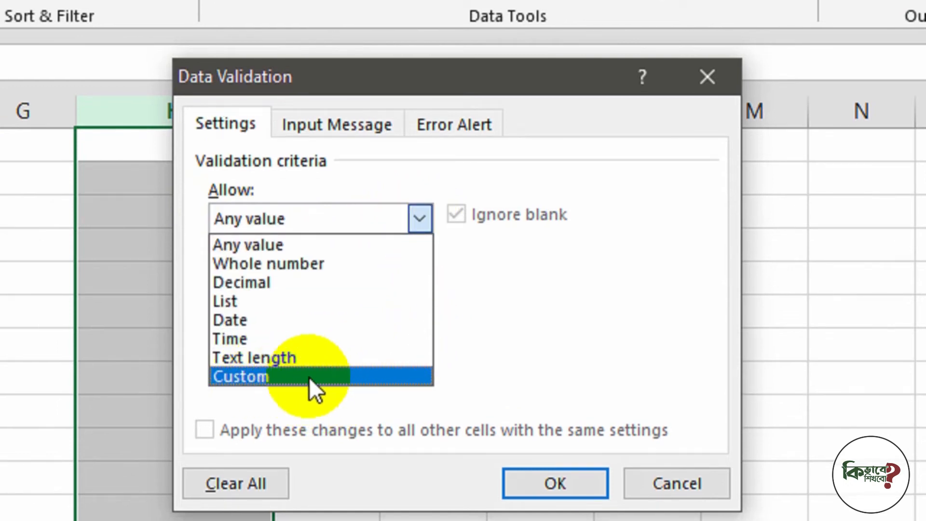
click(285, 377)
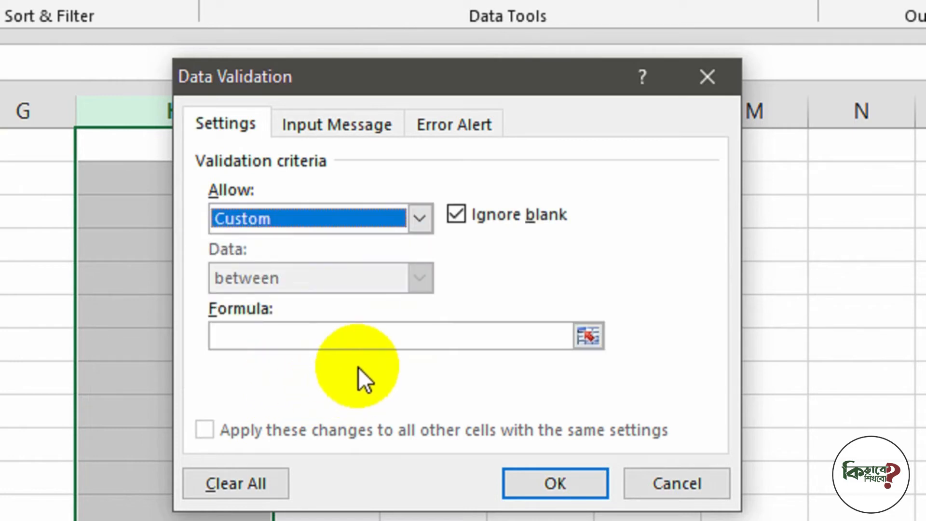
Enter the validation formula =COUNTIF(H:H,H1)=1 and apply the rule to column H.
click(321, 345)
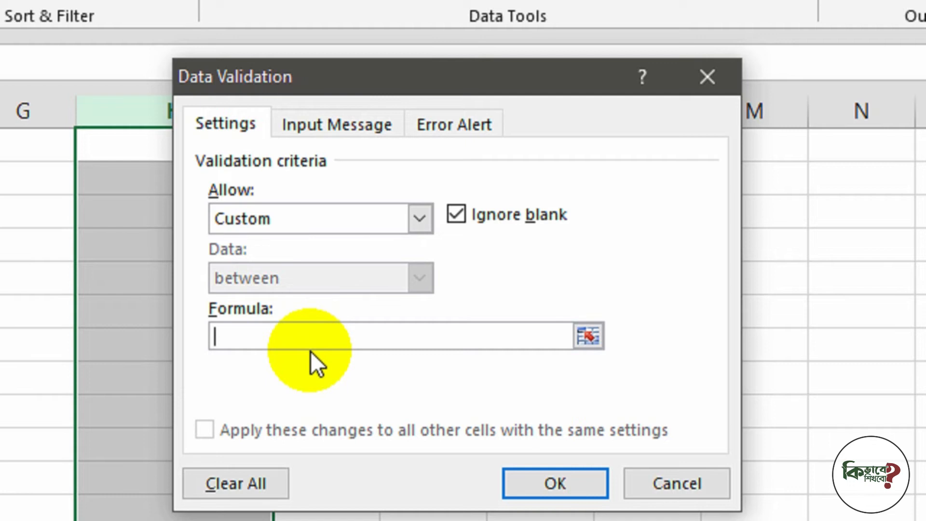
text(=)
text(COUNTIF()
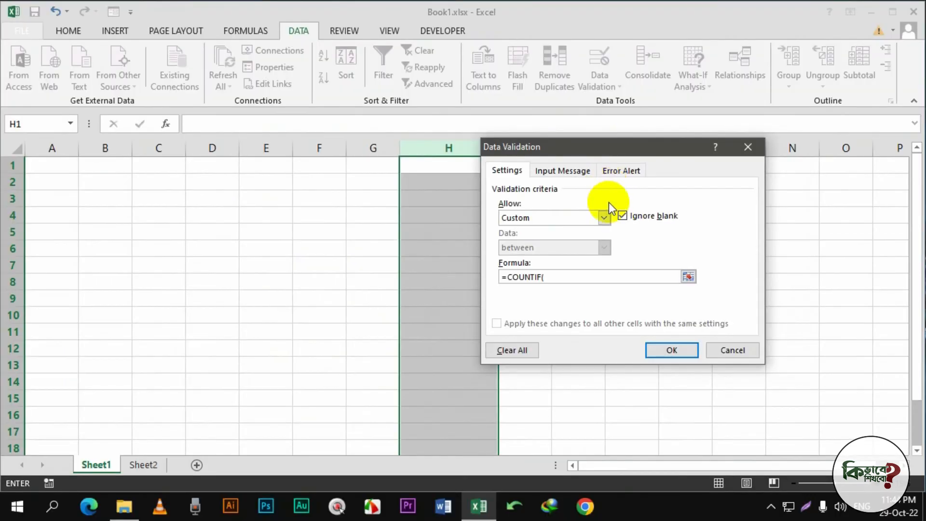
drag(589, 147, 617, 138)
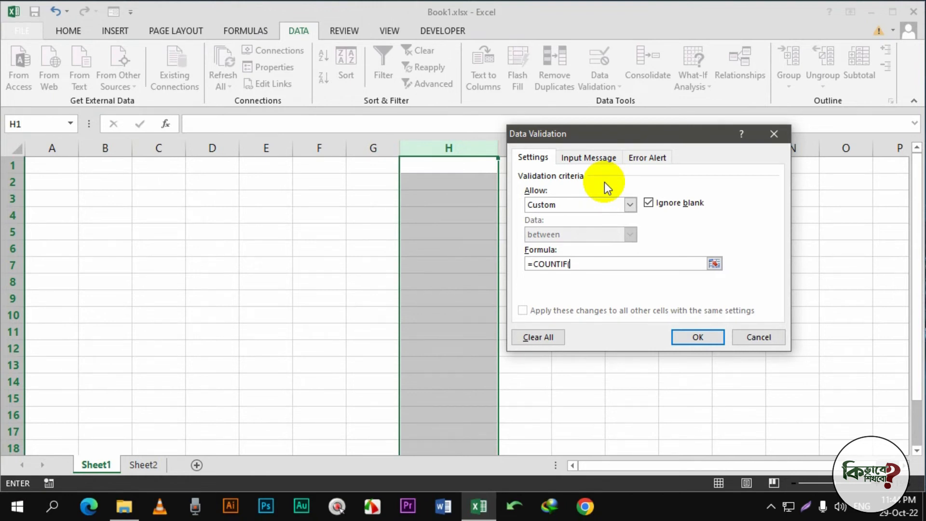
click(449, 148)
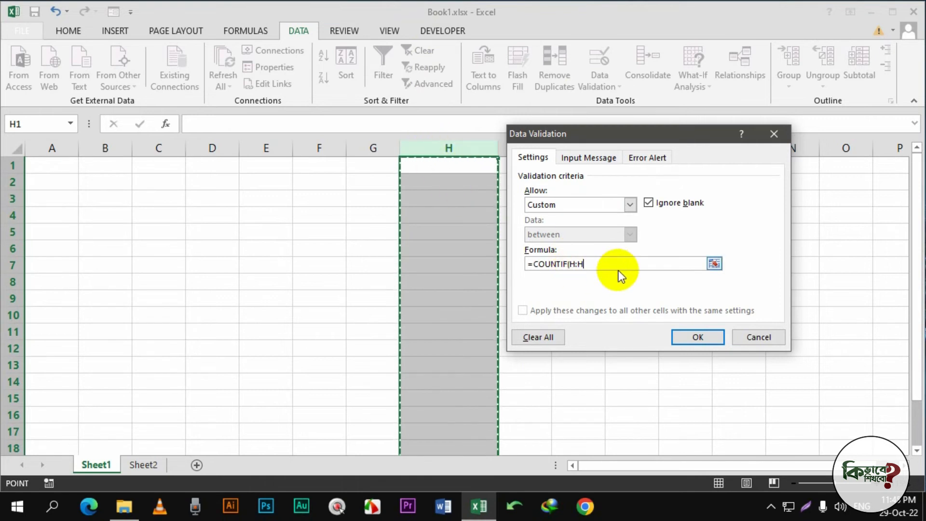
text(,)
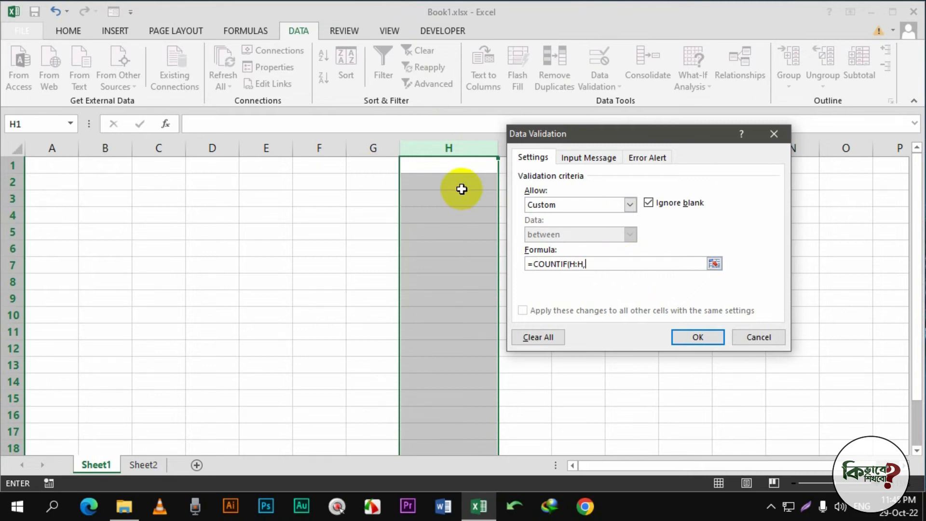
click(451, 165)
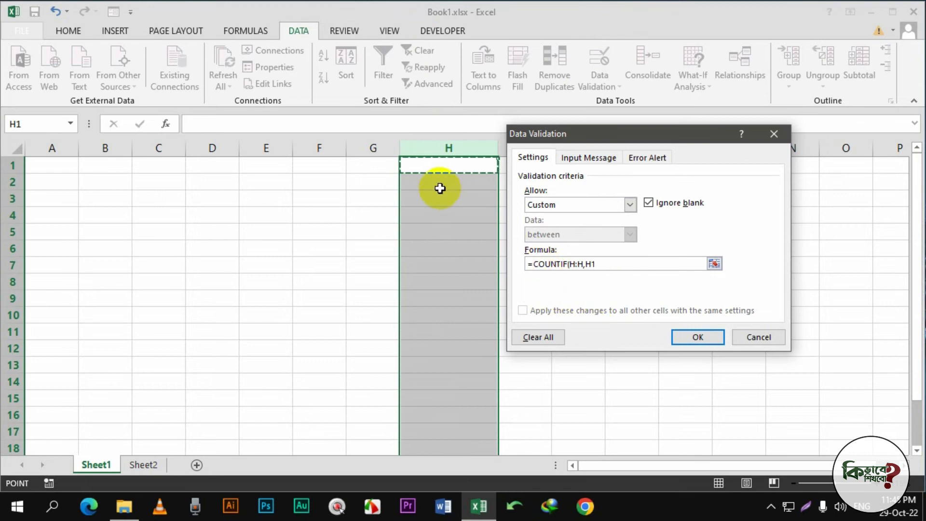
text())
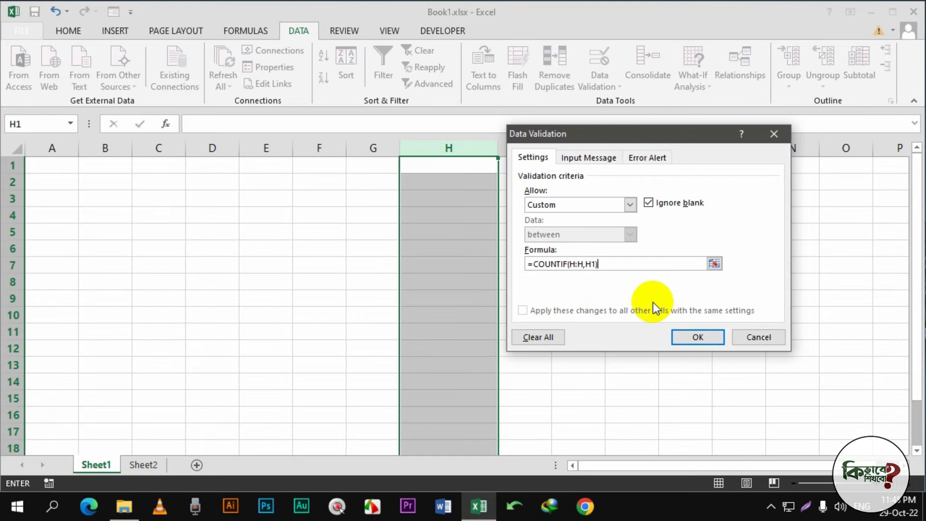
text(=)
text(1)
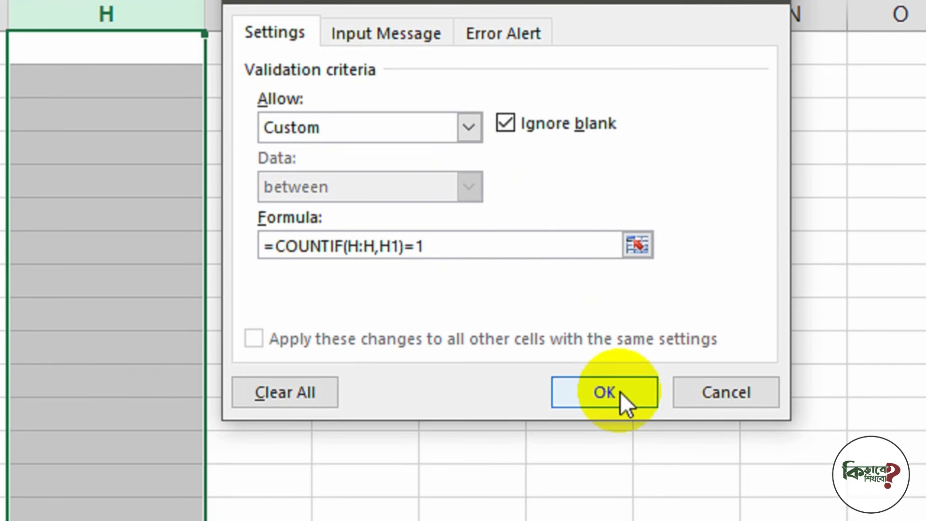
click(617, 481)
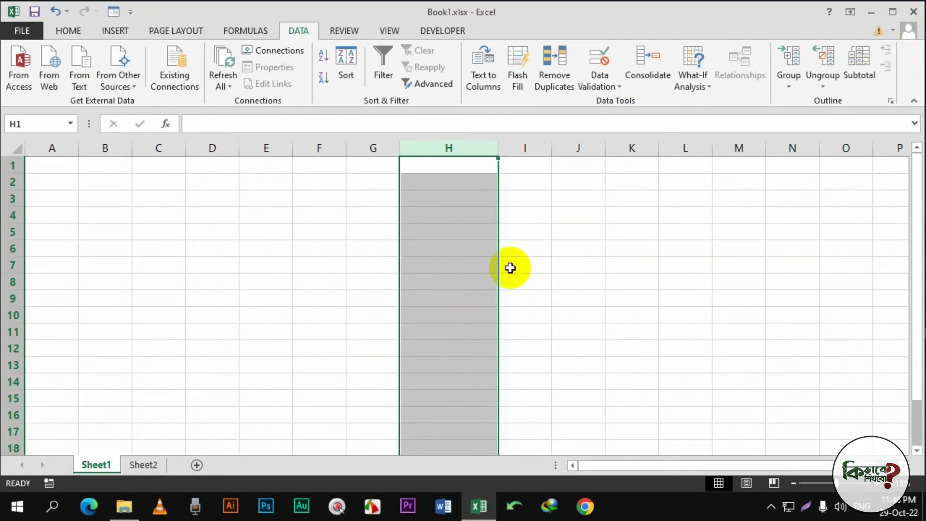
Enter 1 in cell H1.
click(105, 80)
click(439, 169)
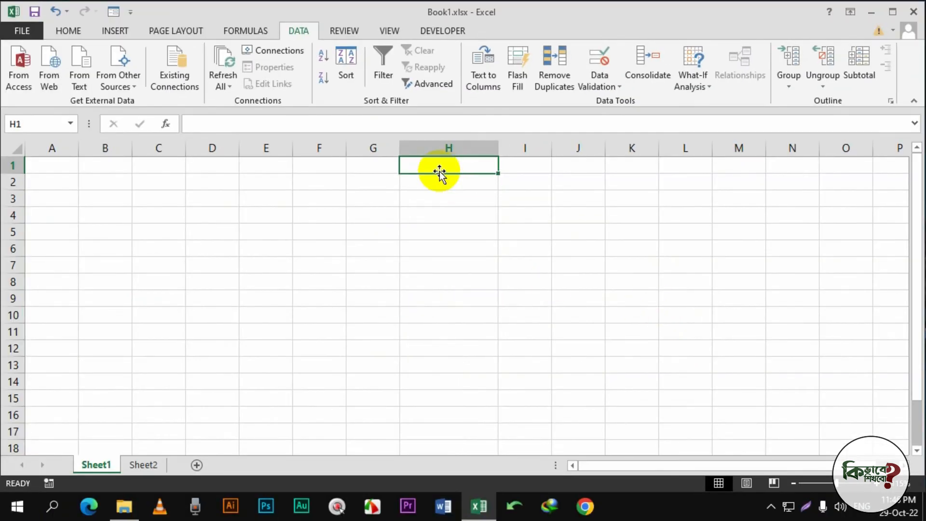
text(1)
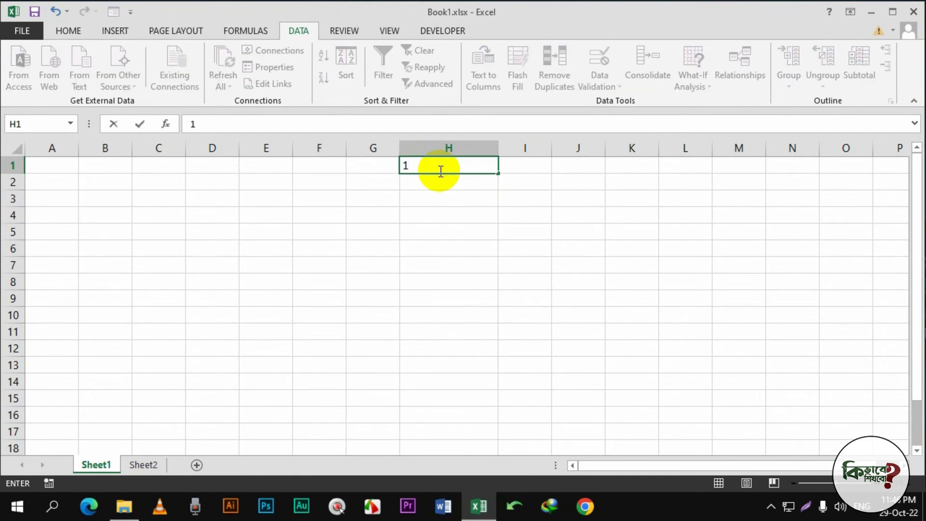
key(Return)
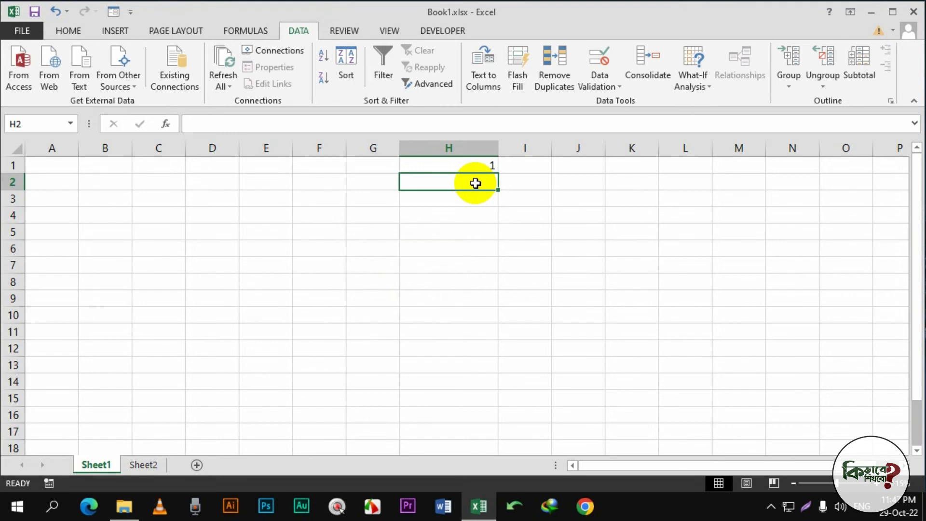
Try to enter the duplicate value 1 in cell H2 to test the validation rule.
text(1)
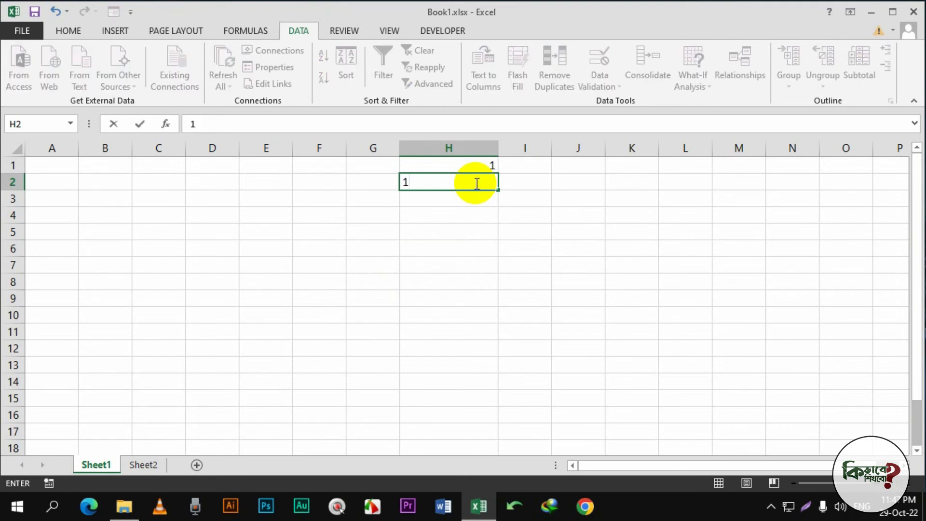
key(Return)
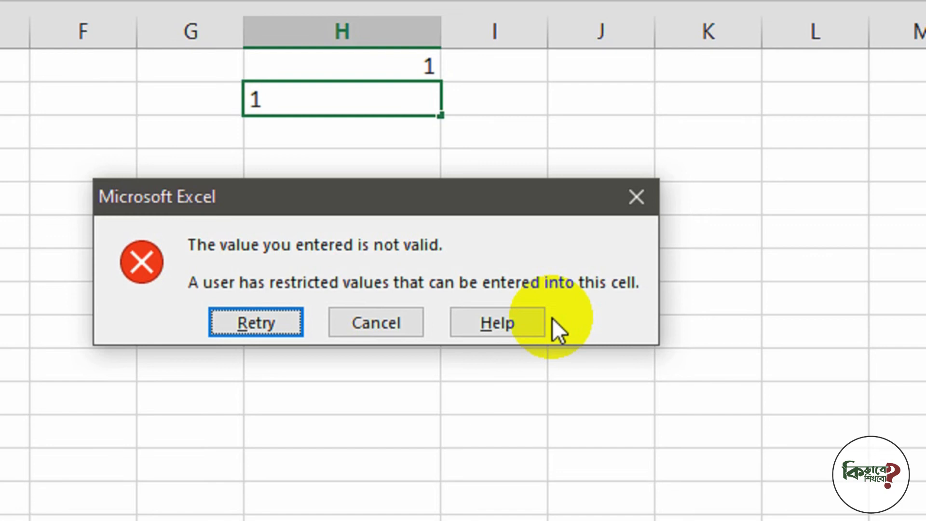
click(635, 199)
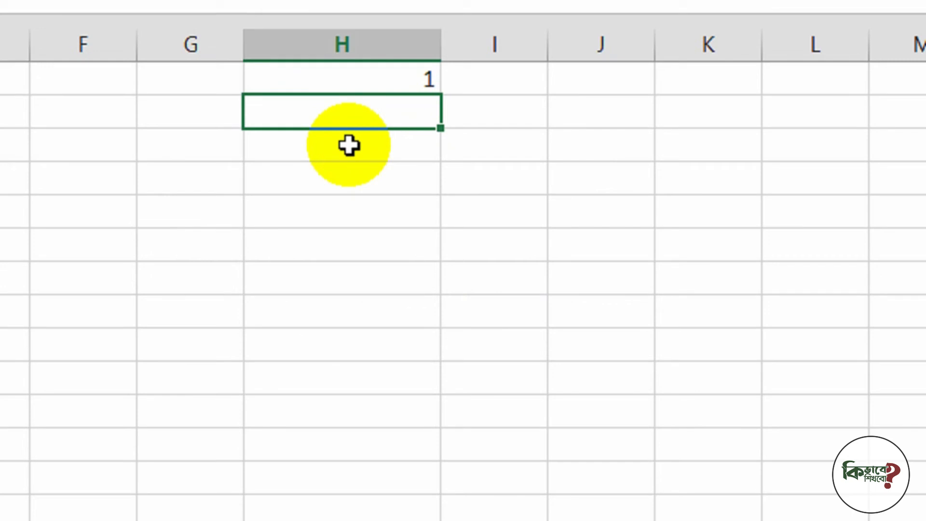
Enter 2 in cell H2 and 3 in cell H3.
text(2)
click(348, 145)
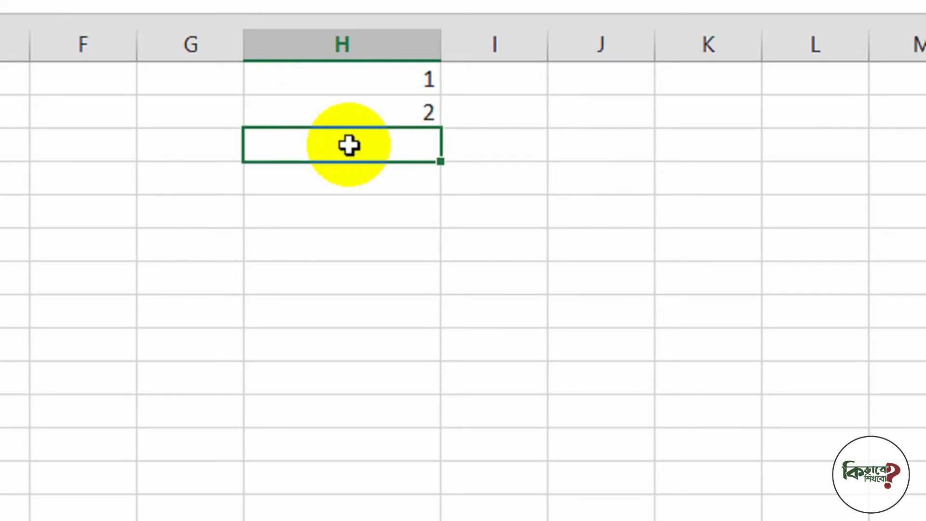
text(3)
key(Return)
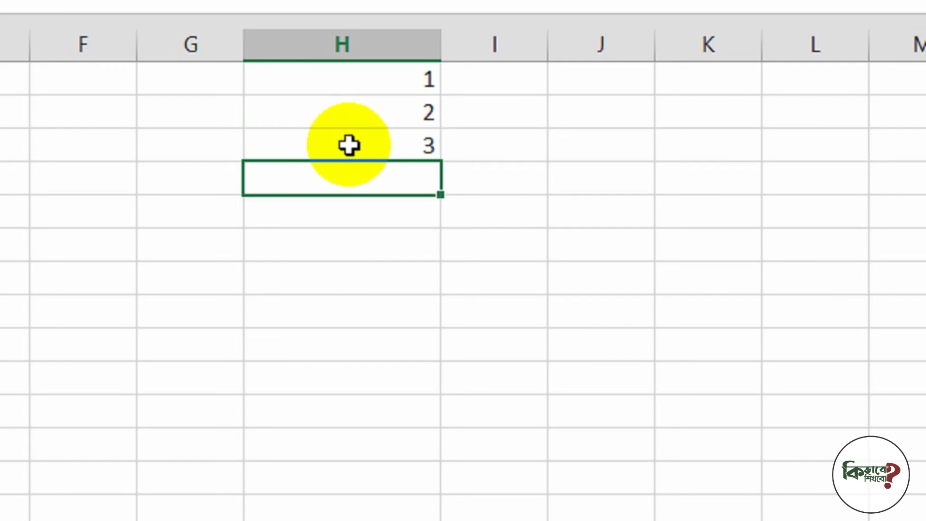
Try to enter the duplicate value 2 in cell H4, and discard the entry.
text(2)
key(Return)
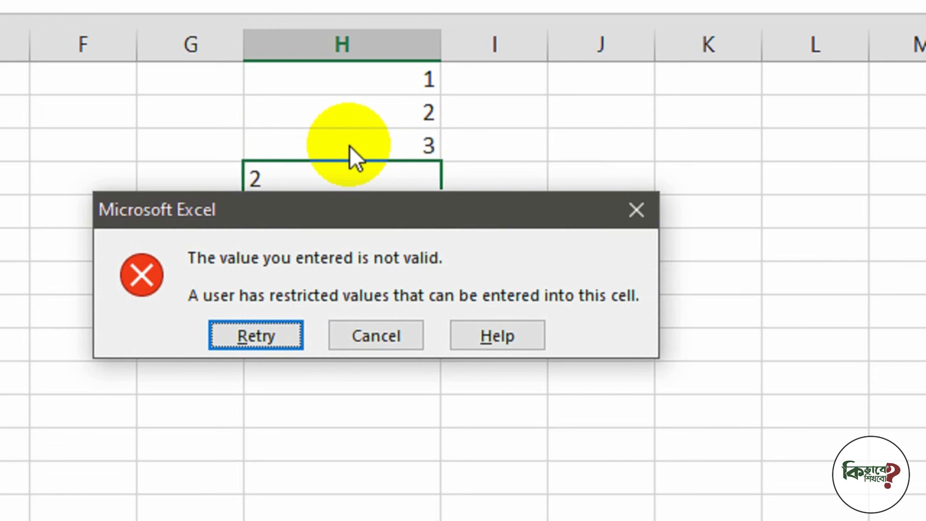
key(Escape)
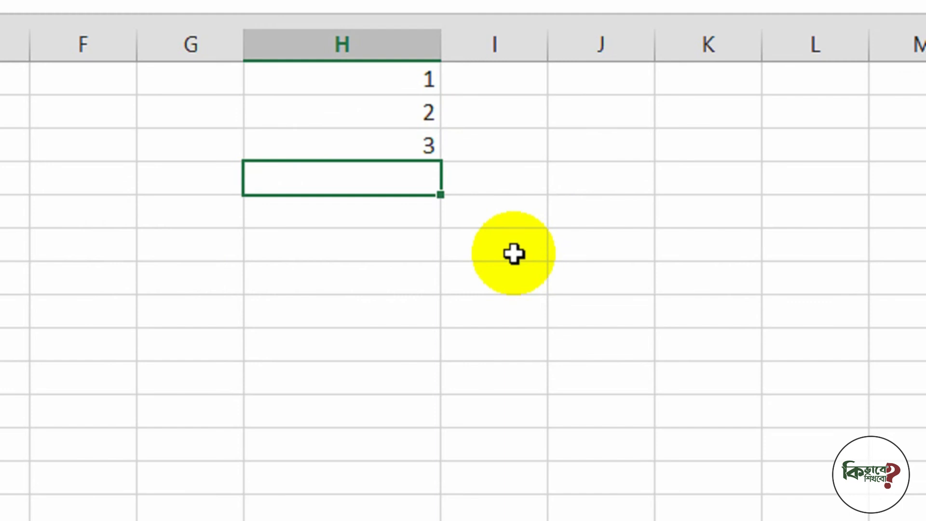
Enter the text "Kivabe Shikhbo?" in cell H4.
text(Kivabe S)
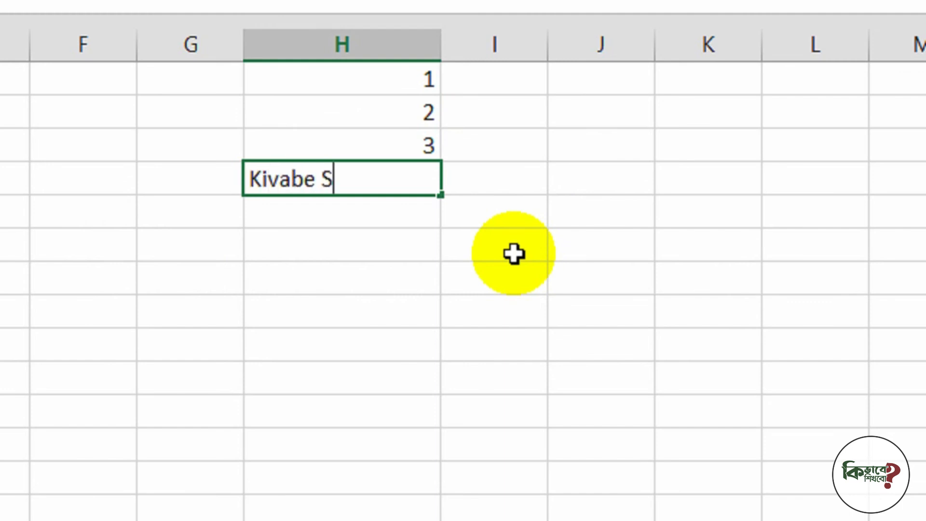
text(hikhbo?)
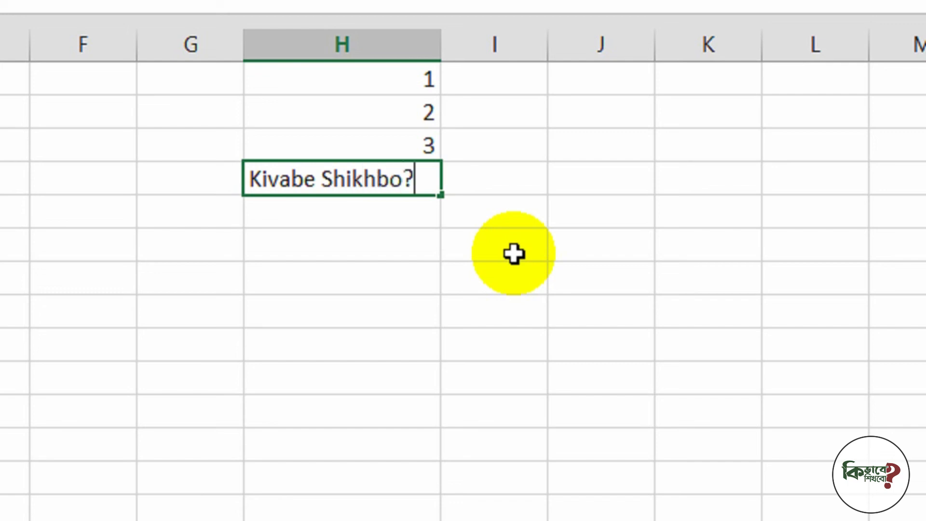
key(Return)
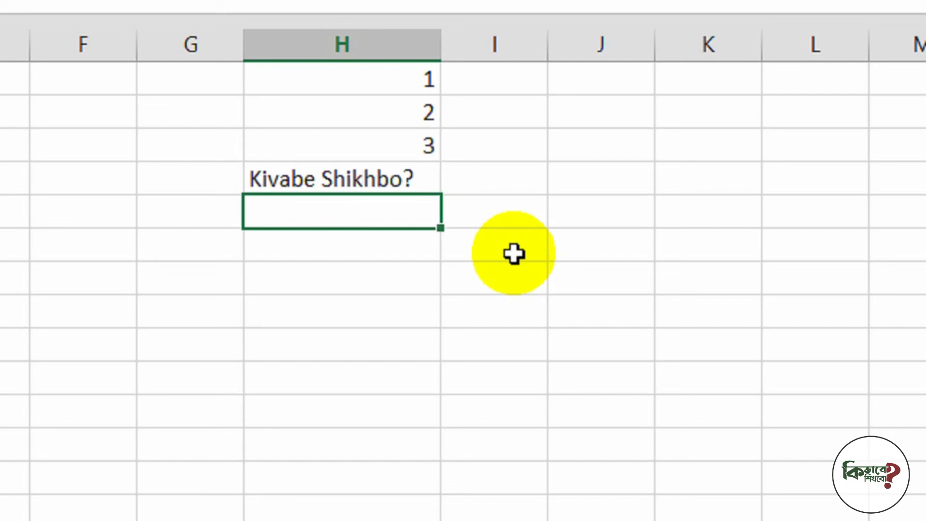
Try to enter the duplicate text "Kivabe Shikhbo?" in cell H5.
text(Kivabe)
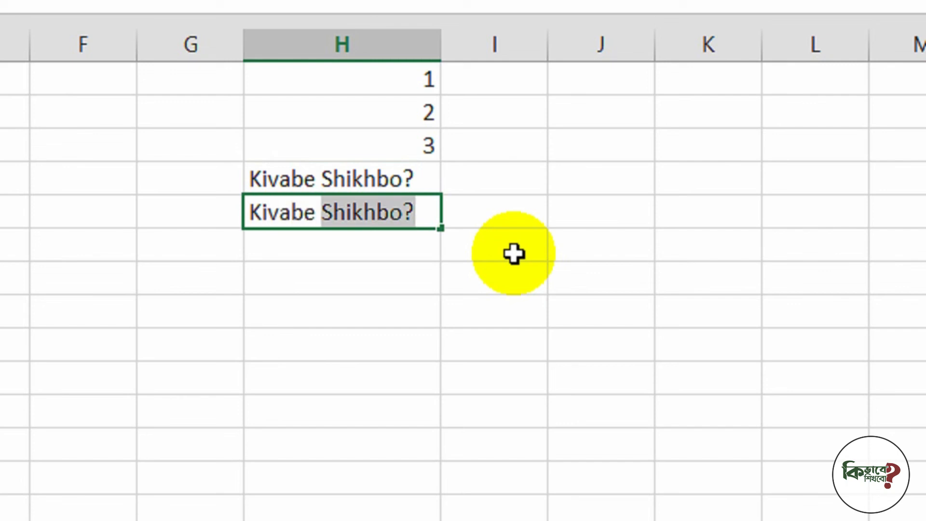
key(Return)
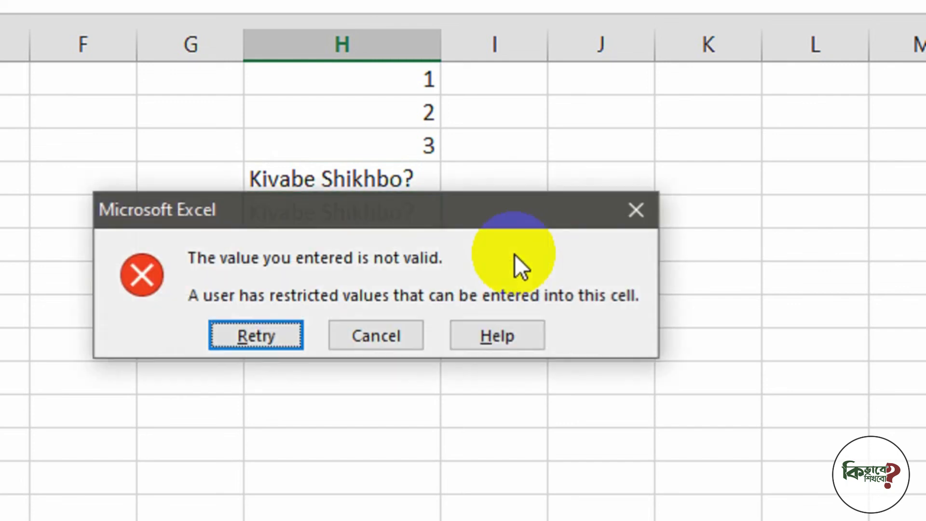